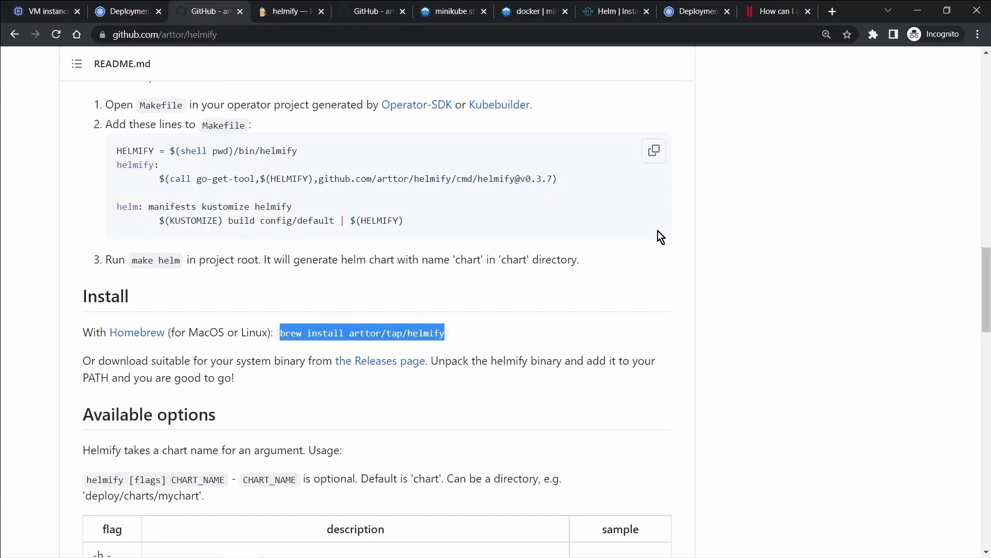
{"action": "left_click_drag", "start_coordinate": [985, 290], "coordinate": [985, 94]}
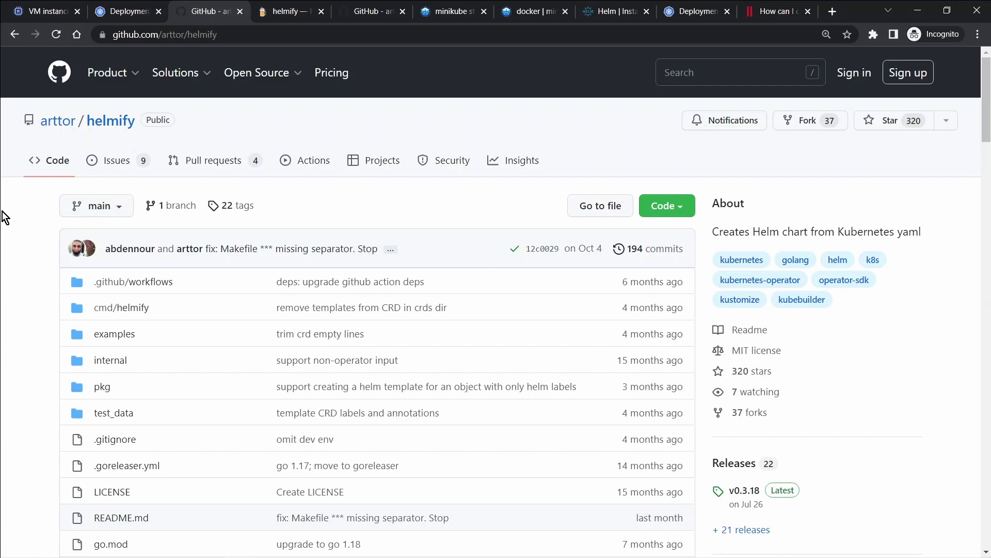
- Start a new VM instance on the VM instances page and name it helmify-vm
{"action": "left_click", "coordinate": [47, 12]}
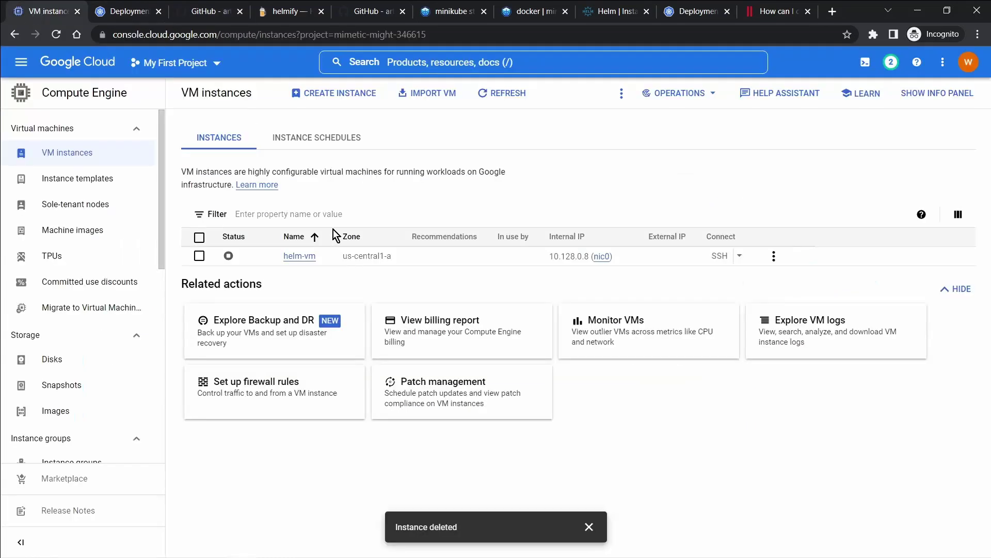
{"action": "left_click", "coordinate": [333, 92]}
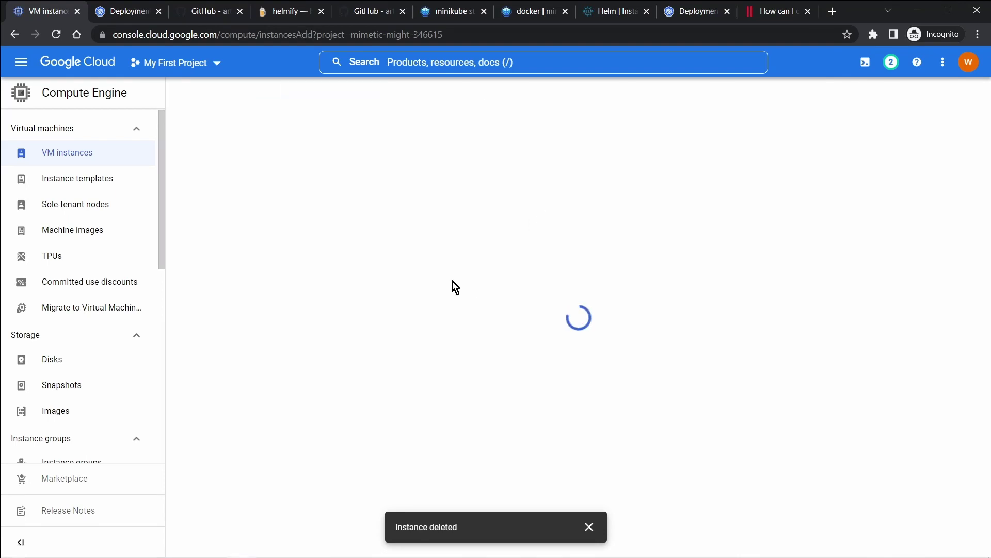
{"action": "left_click", "coordinate": [357, 140]}
{"action": "key", "text": "BackSpace"}
{"action": "key", "text": "BackSpace"}
{"action": "key", "text": "BackSpace"}
{"action": "key", "text": "BackSpace"}
{"action": "key", "text": "BackSpace"}
{"action": "key", "text": "BackSpace"}
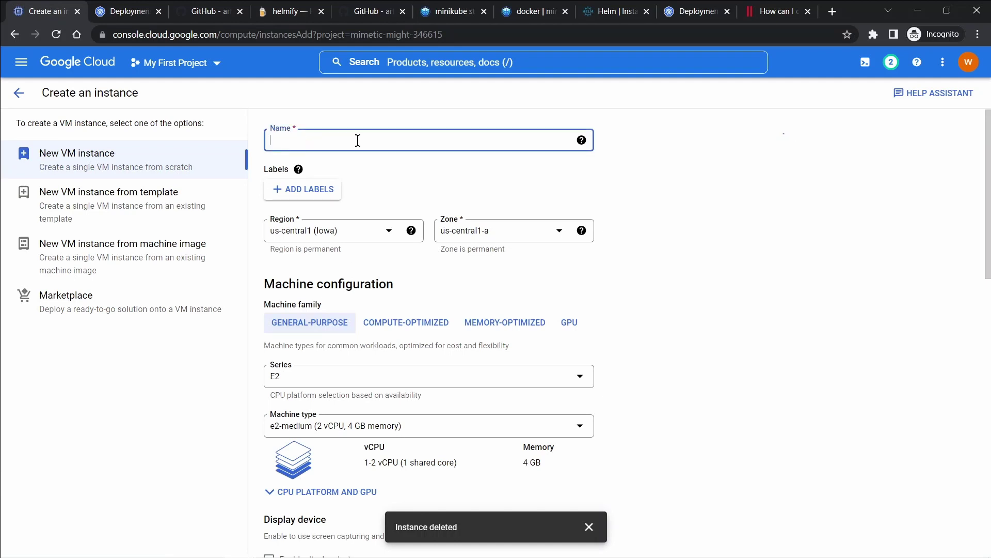
{"action": "type", "text": "helmify-vm"}
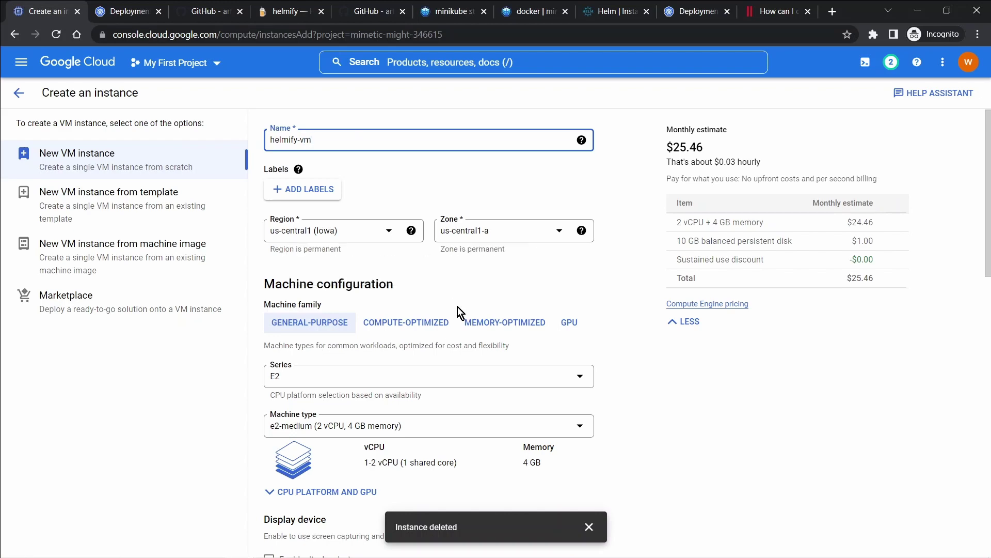
{"action": "key", "text": "ctrl+a"}
{"action": "left_click_drag", "start_coordinate": [987, 229], "coordinate": [988, 364]}
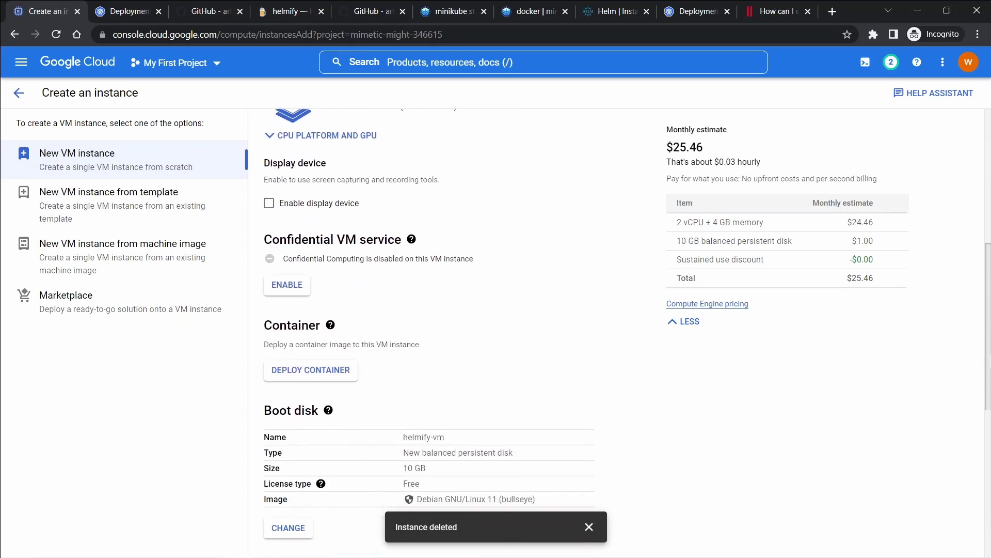
- Set the boot disk to Ubuntu 18.04 LTS with a 20 GB size
{"action": "left_click", "coordinate": [288, 526]}
{"action": "left_click", "coordinate": [467, 190]}
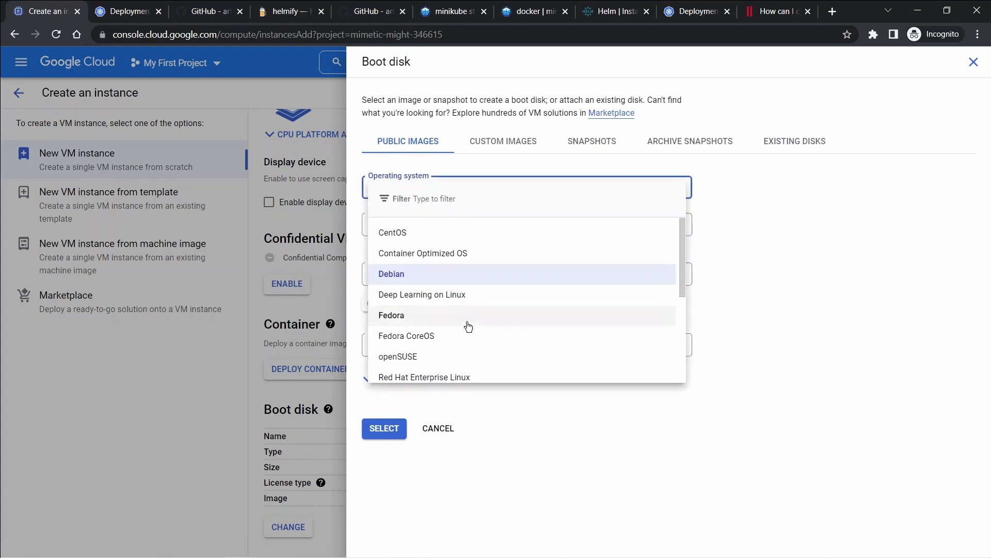
{"action": "left_click_drag", "start_coordinate": [682, 290], "coordinate": [679, 364]}
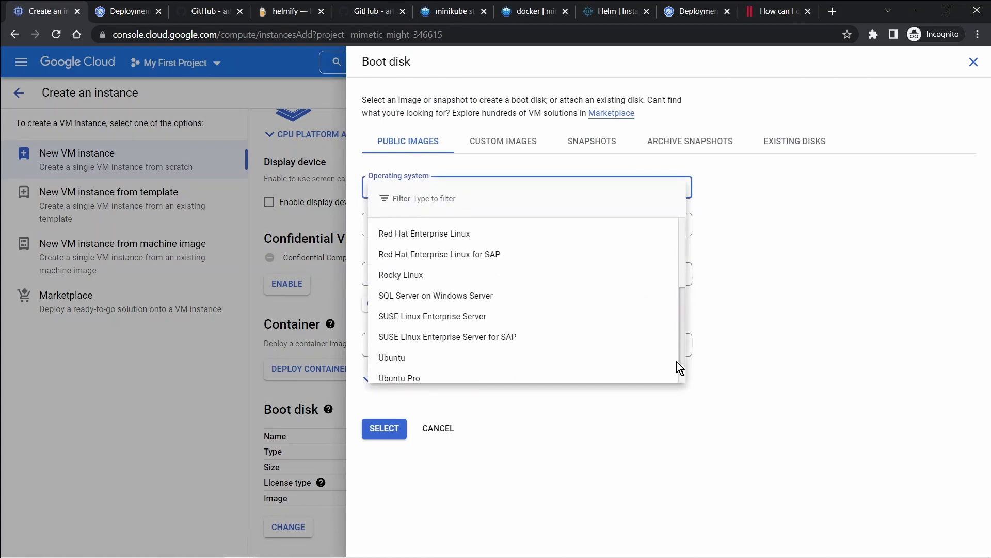
{"action": "left_click", "coordinate": [474, 328]}
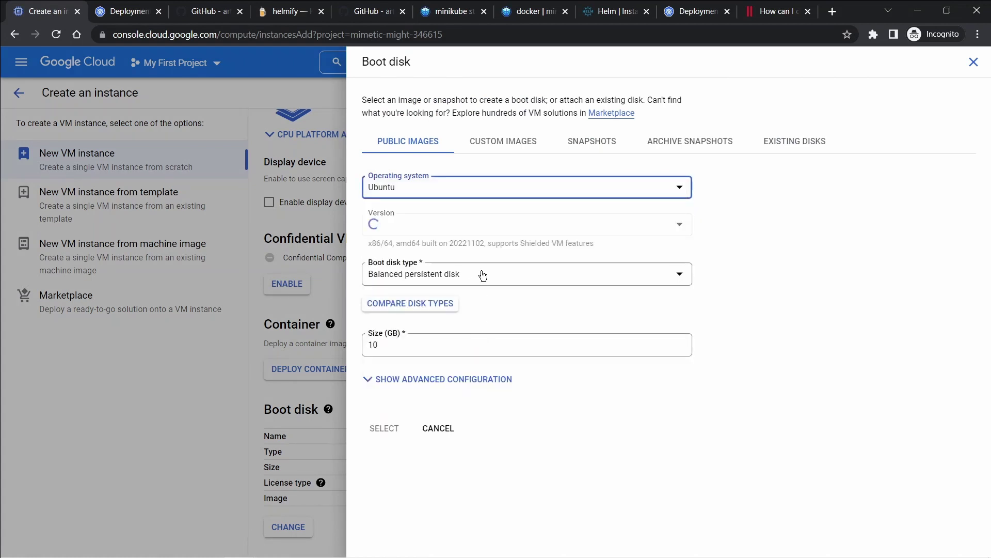
{"action": "left_click", "coordinate": [427, 347]}
{"action": "key", "text": "Left"}
{"action": "key", "text": "BackSpace"}
{"action": "type", "text": "2"}
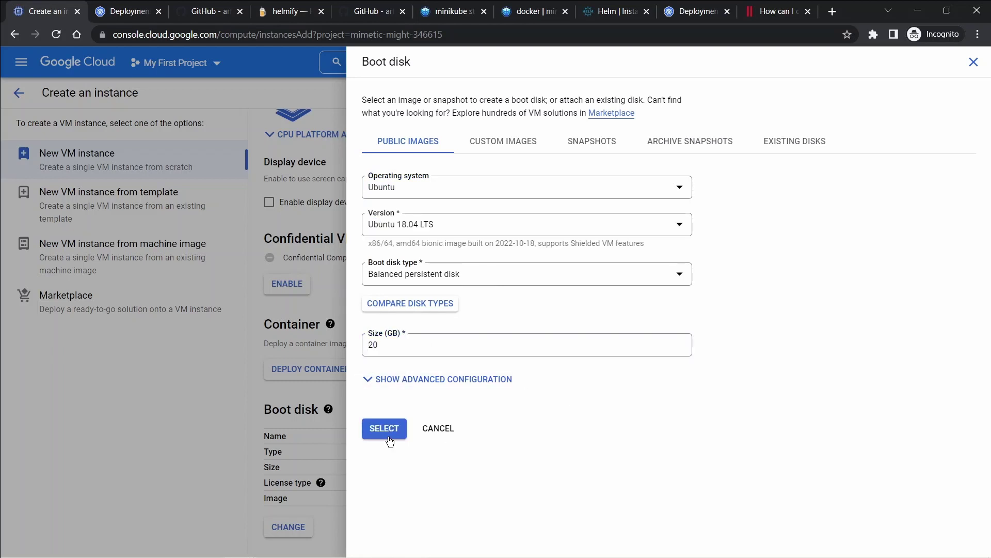
{"action": "left_click", "coordinate": [385, 427]}
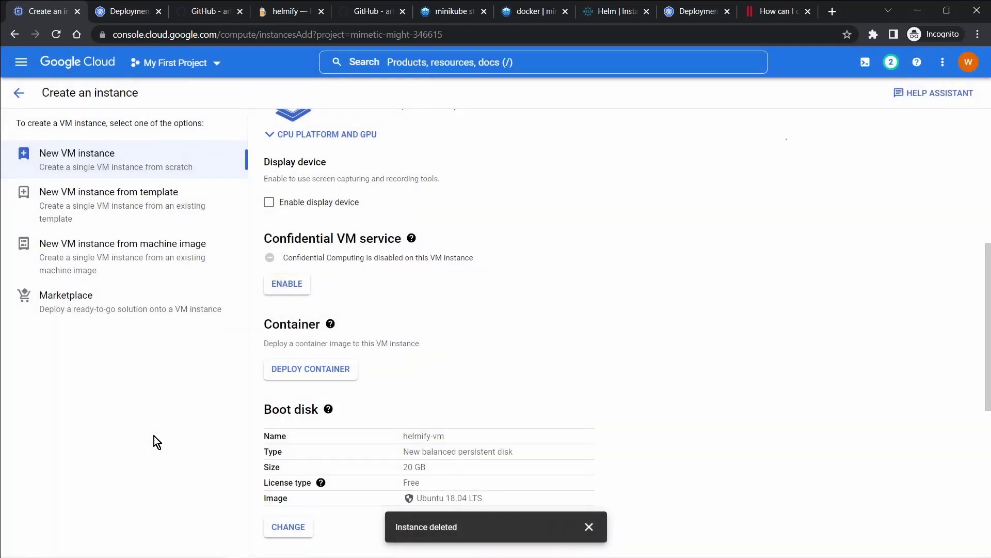
{"action": "scroll", "coordinate": [409, 403], "scroll_direction": "down", "scroll_amount": 5}
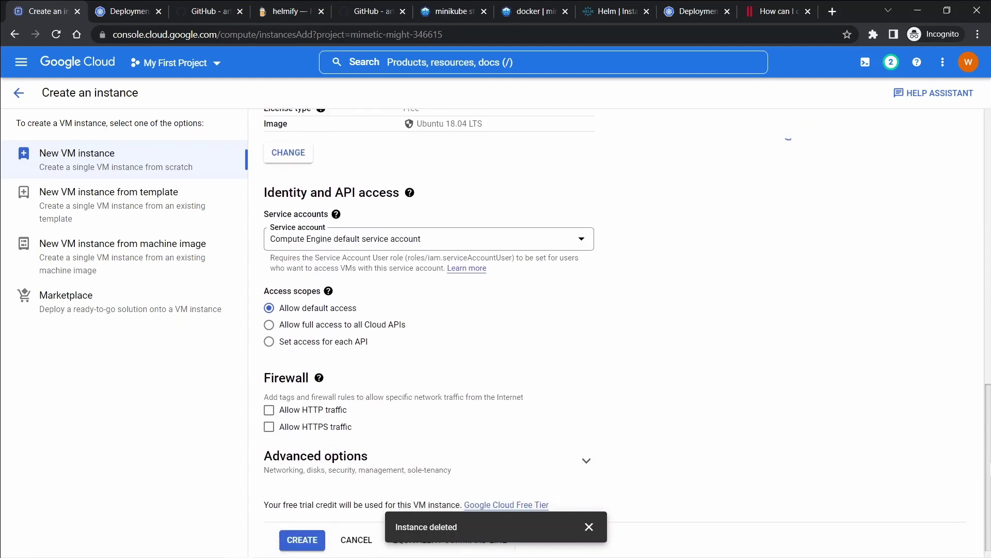
- Allow HTTP and HTTPS traffic and create the helmify-vm instance
{"action": "left_click", "coordinate": [269, 395]}
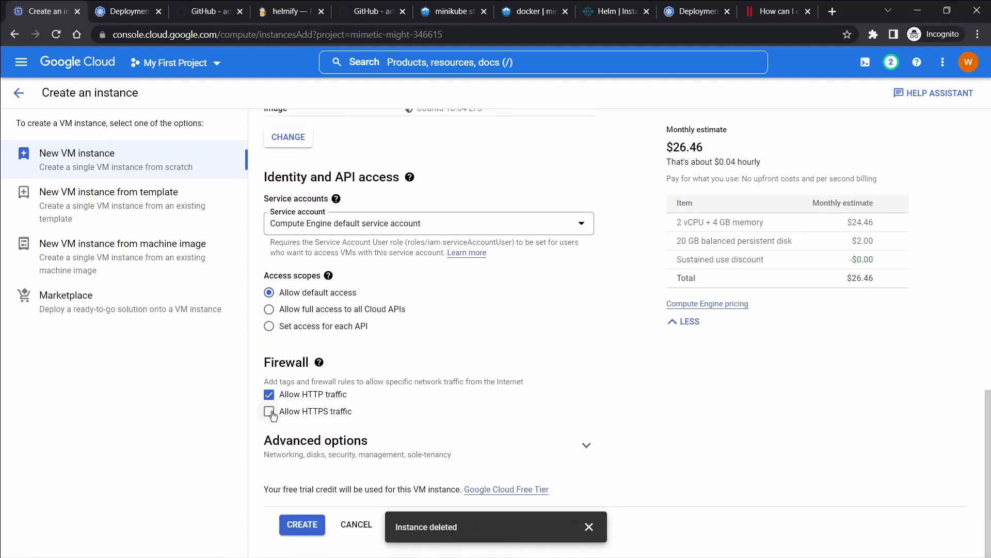
{"action": "left_click", "coordinate": [269, 412]}
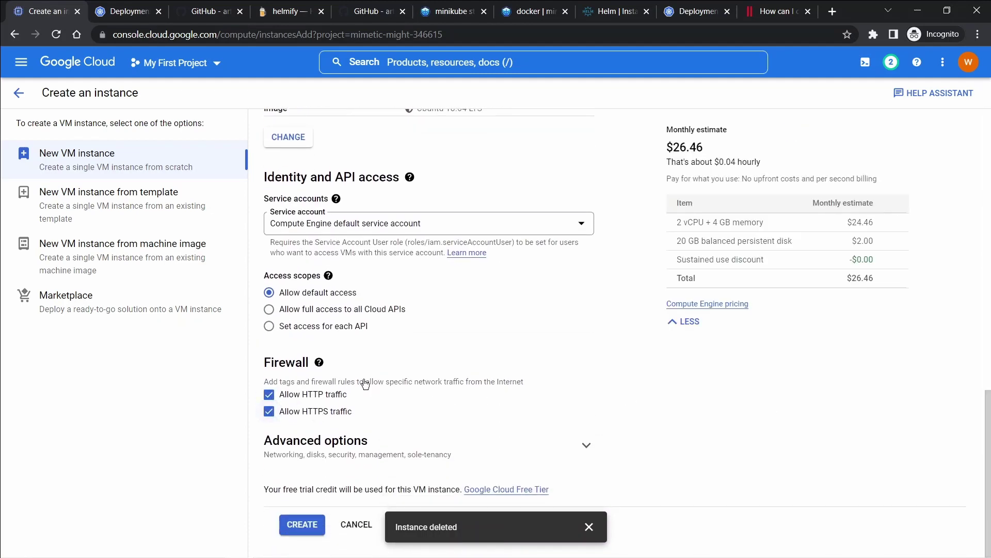
{"action": "left_click", "coordinate": [309, 527]}
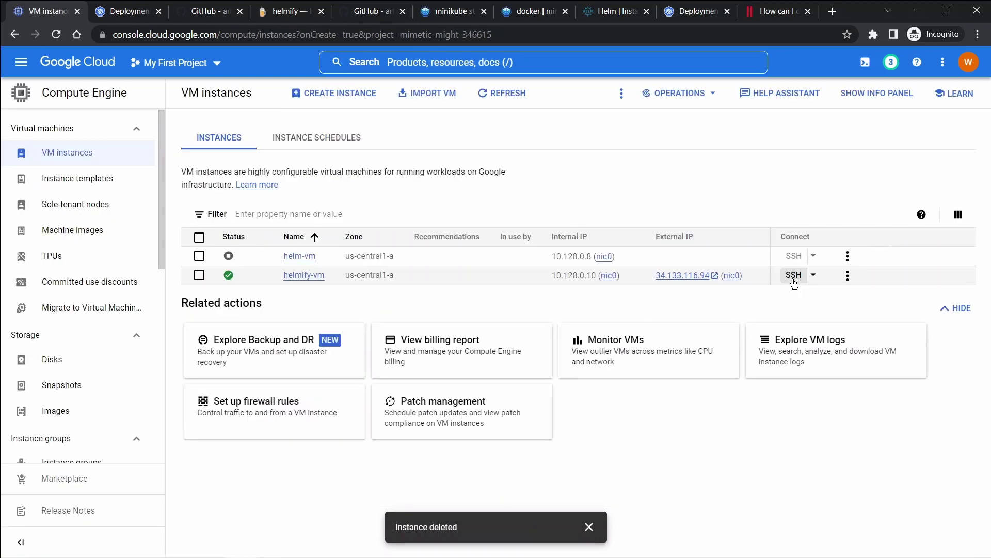
- SSH into helmify-vm, install linuxbrew-wrapper from a root shell, then exit root
{"action": "left_click", "coordinate": [794, 276]}
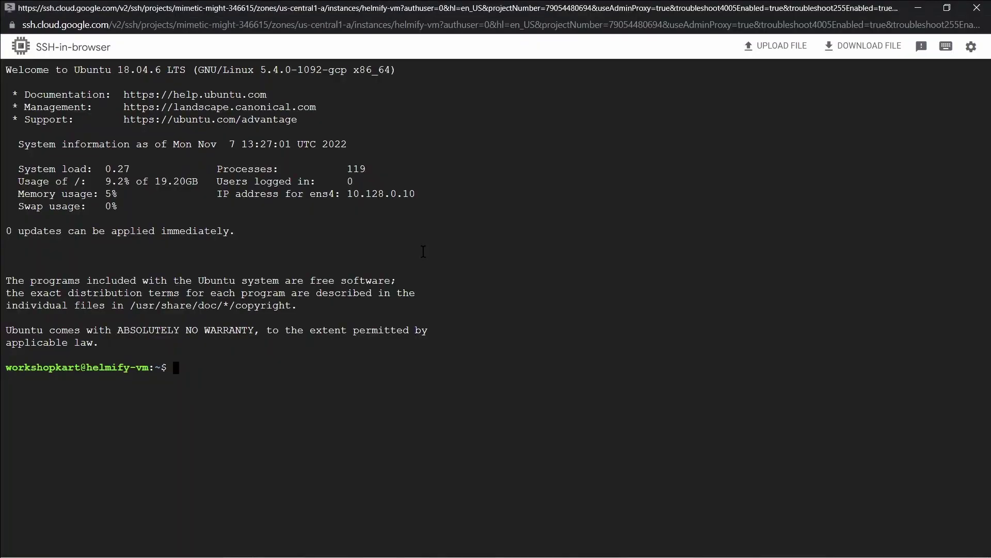
{"action": "type", "text": "sudo su"}
{"action": "key", "text": "Return"}
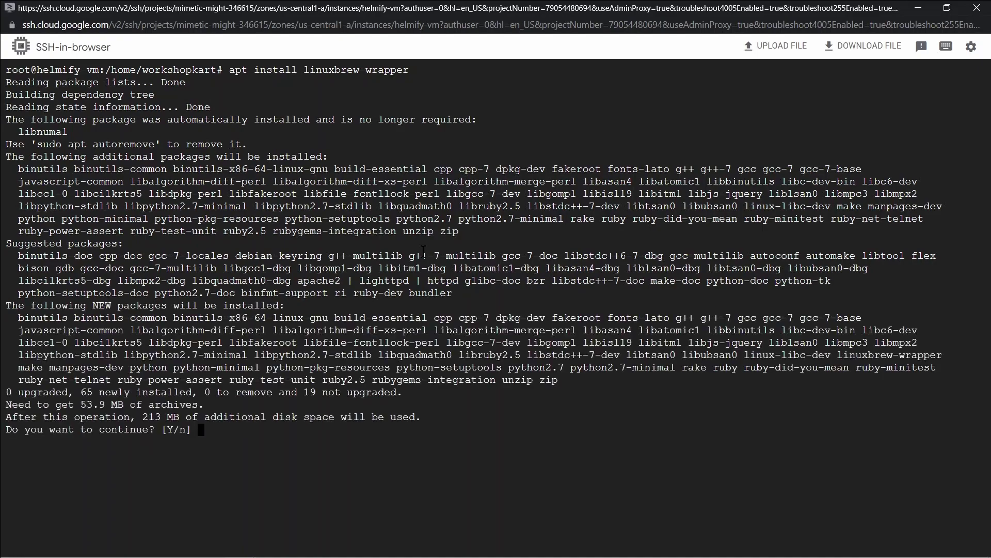
{"action": "type", "text": "y"}
{"action": "key", "text": "Return"}
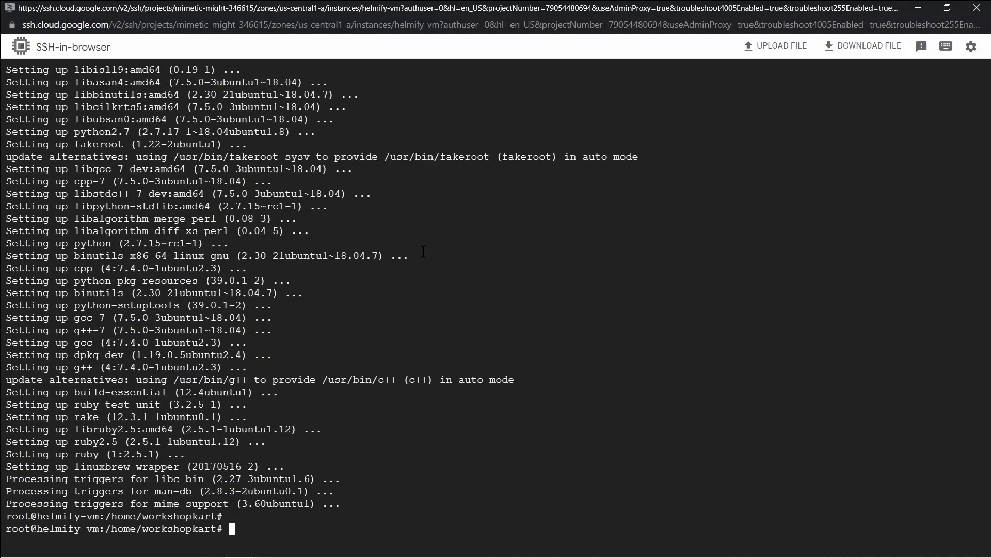
{"action": "type", "text": "exit"}
{"action": "key", "text": "Return"}
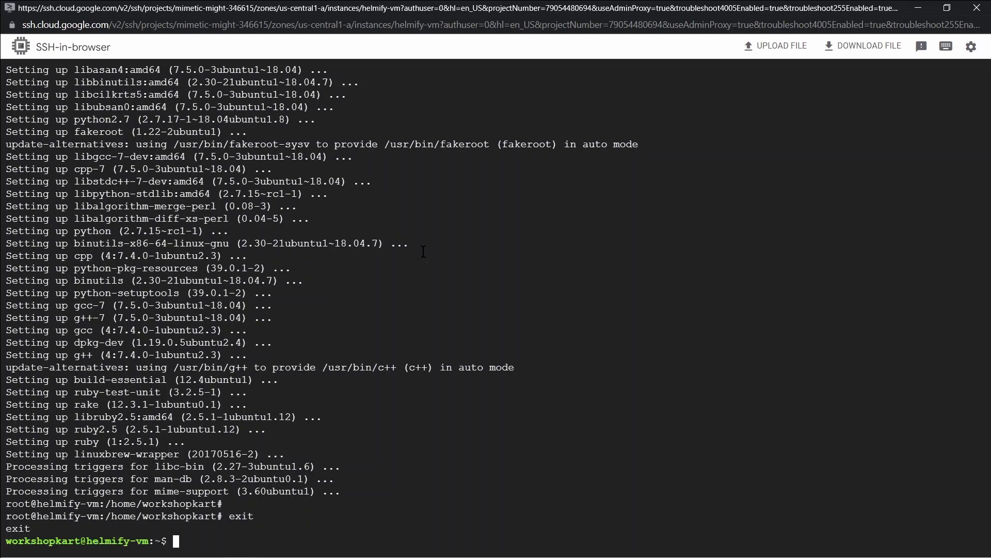
{"action": "key", "text": "alt+Tab"}
- Highlight the 'brew install arttor/tap/helmify' command in the helmify GitHub README
{"action": "left_click", "coordinate": [214, 5]}
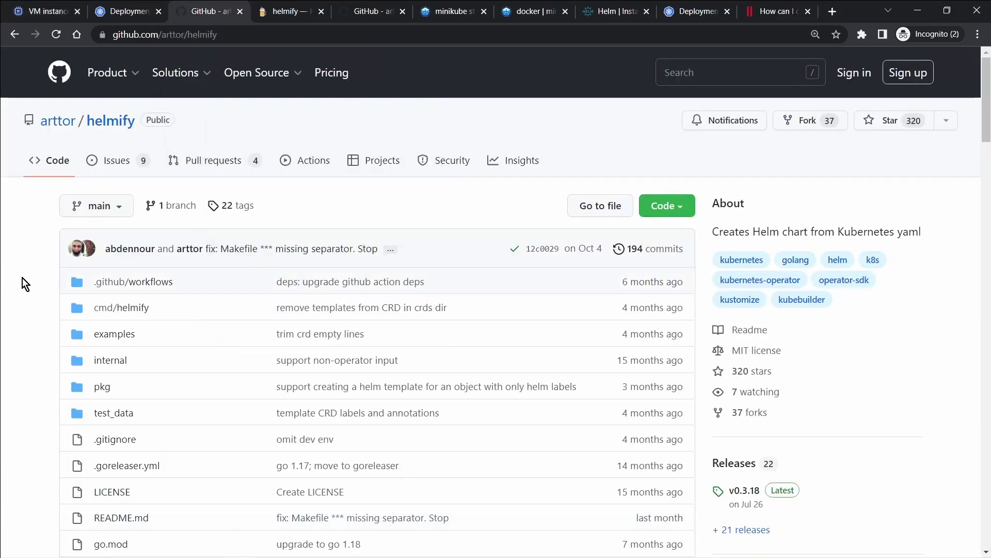
{"action": "scroll", "coordinate": [22, 278], "scroll_direction": "down", "scroll_amount": 1}
{"action": "scroll", "coordinate": [22, 278], "scroll_direction": "down", "scroll_amount": 6}
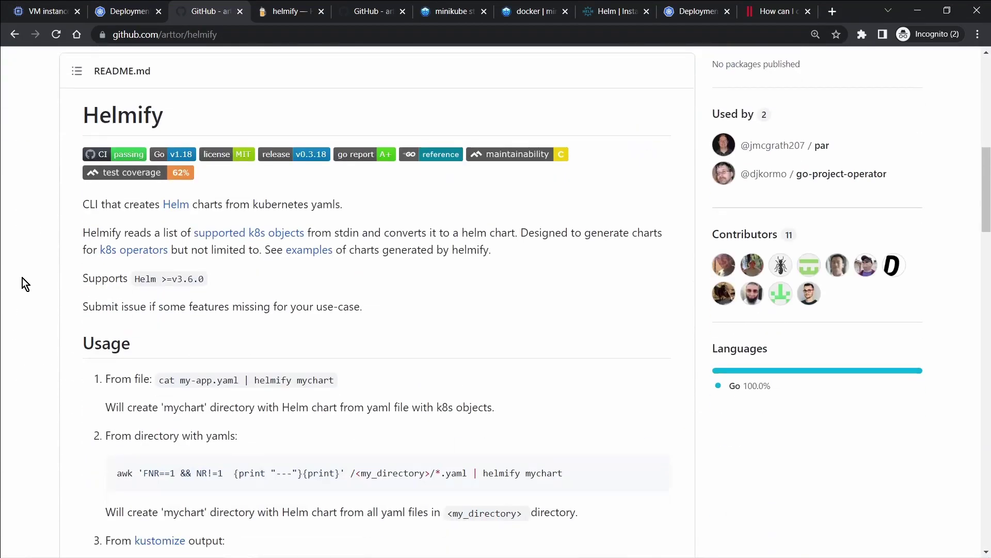
{"action": "scroll", "coordinate": [23, 279], "scroll_direction": "down", "scroll_amount": 2}
{"action": "scroll", "coordinate": [22, 278], "scroll_direction": "up", "scroll_amount": 1}
{"action": "scroll", "coordinate": [23, 278], "scroll_direction": "up", "scroll_amount": 1}
{"action": "scroll", "coordinate": [23, 278], "scroll_direction": "up", "scroll_amount": 1}
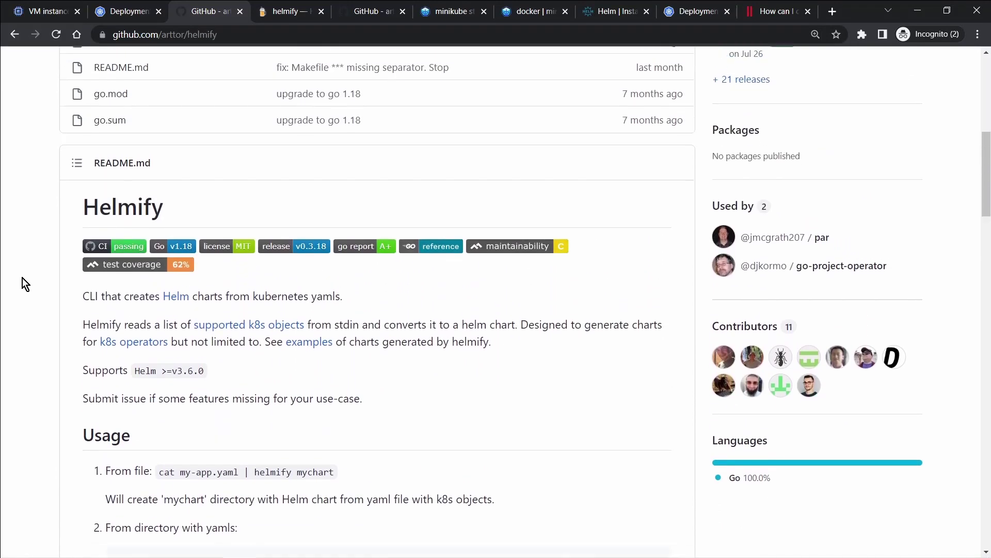
{"action": "scroll", "coordinate": [22, 278], "scroll_direction": "down", "scroll_amount": 3}
{"action": "scroll", "coordinate": [500, 217], "scroll_direction": "down", "scroll_amount": 7}
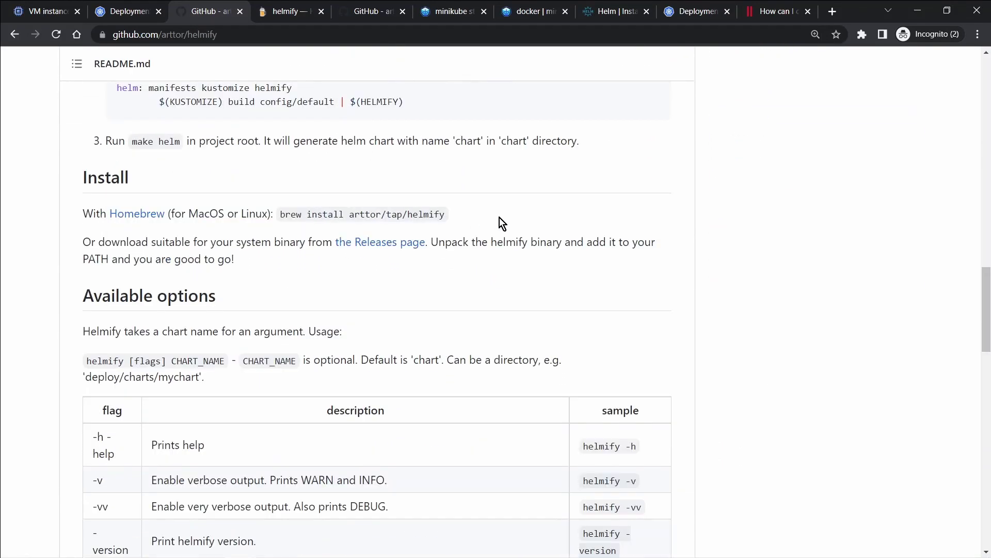
{"action": "left_click_drag", "start_coordinate": [448, 214], "coordinate": [279, 214]}
{"action": "key", "text": "ctrl+c"}
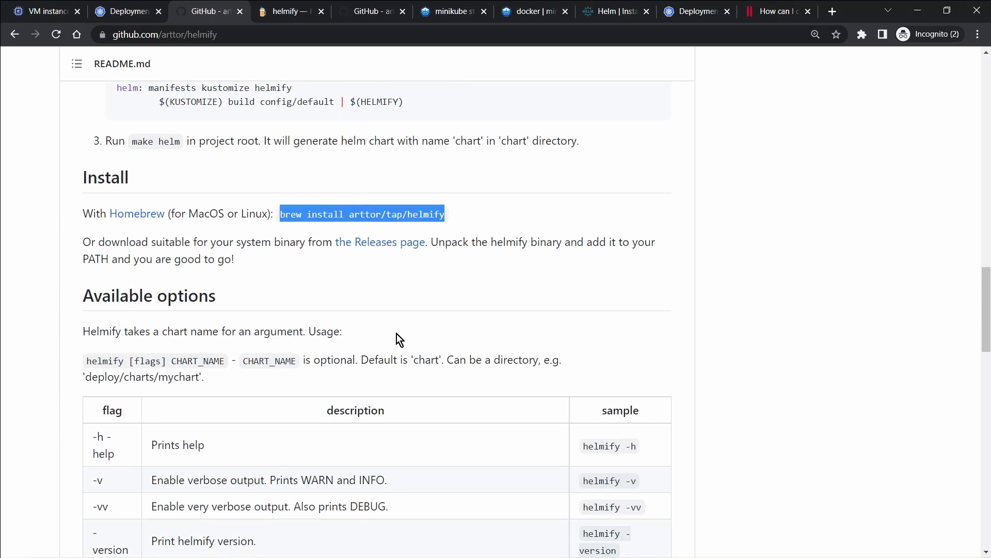
- Paste and run 'brew install arttor/tap/helmify' in the SSH terminal to install helmify 0.3.18
{"action": "key", "text": "alt+Tab"}
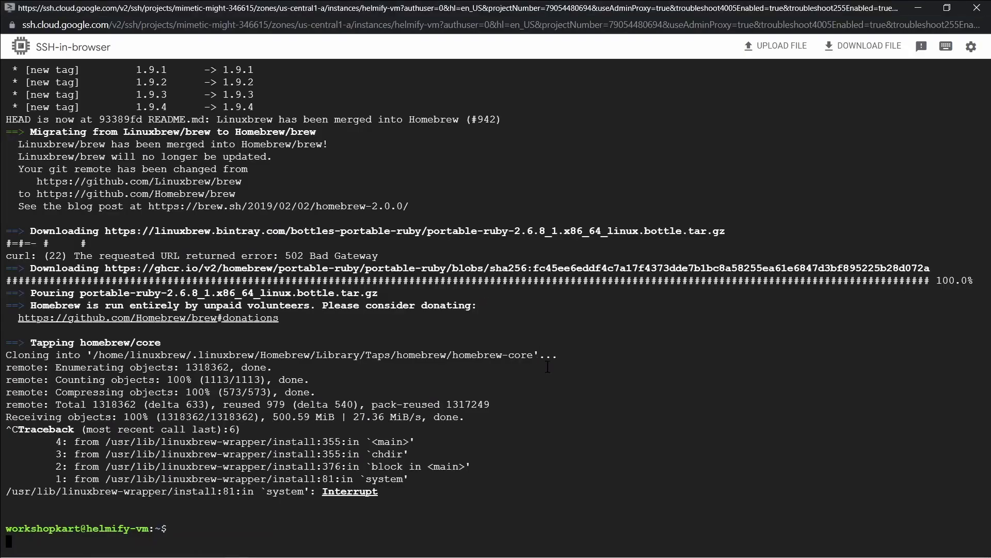
{"action": "key", "text": "ctrl+v"}
{"action": "key", "text": "Return"}
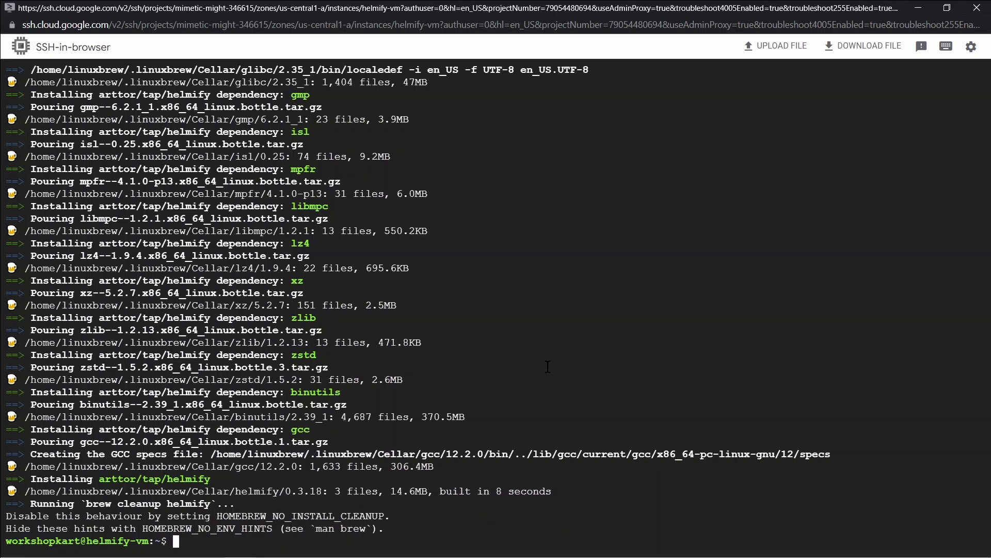
{"action": "key", "text": "Return"}
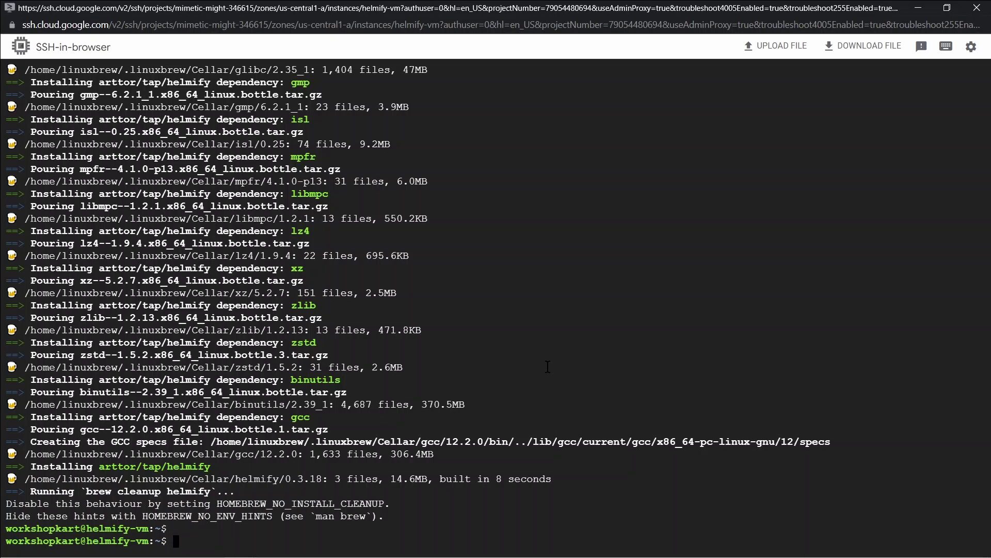
{"action": "type", "text": "helmify"}
- Try helmify, run brew doctor, then run its suggested Homebrew PATH export line
{"action": "key", "text": "Return"}
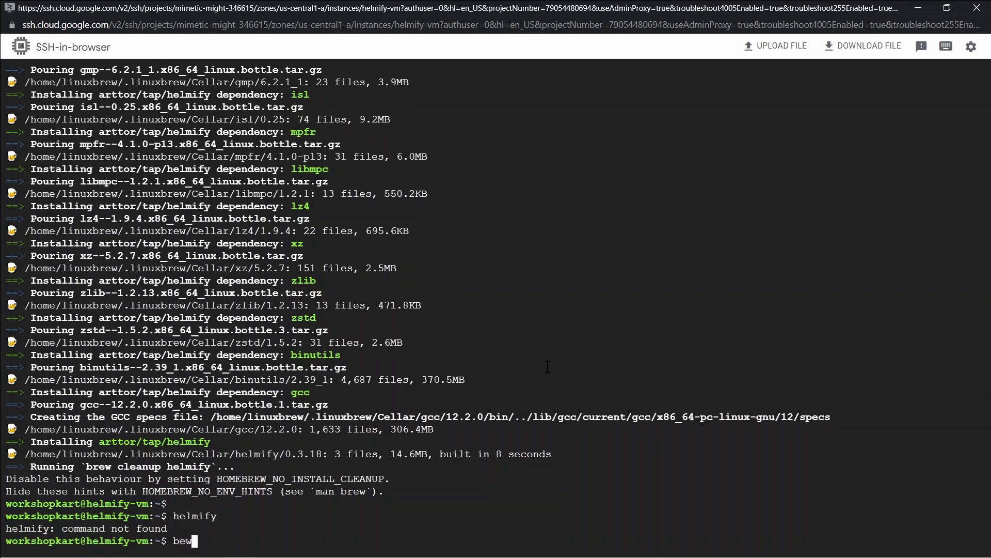
{"action": "type", "text": "brew doc"}
{"action": "type", "text": "tor"}
{"action": "key", "text": "Return"}
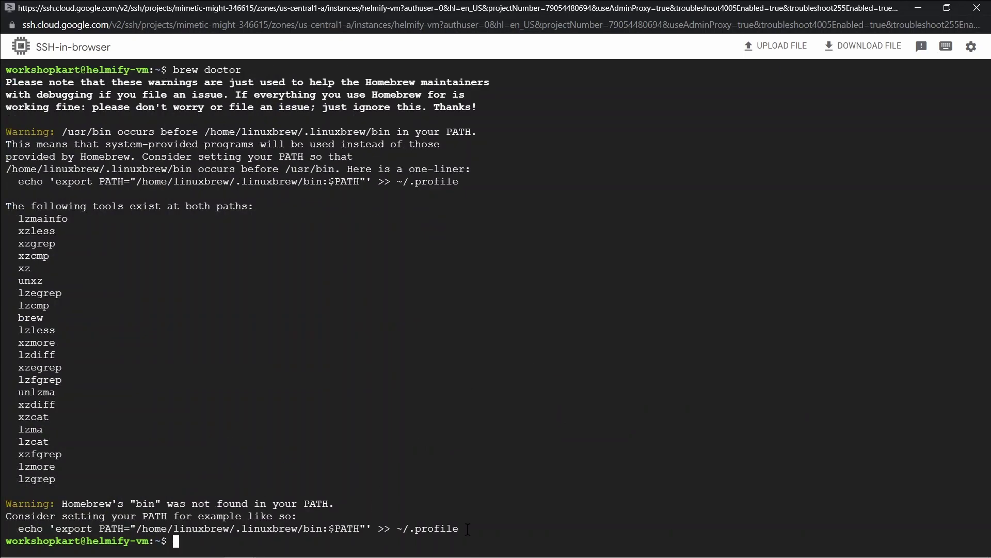
{"action": "left_click_drag", "start_coordinate": [465, 528], "coordinate": [6, 530]}
{"action": "key", "text": "ctrl+c"}
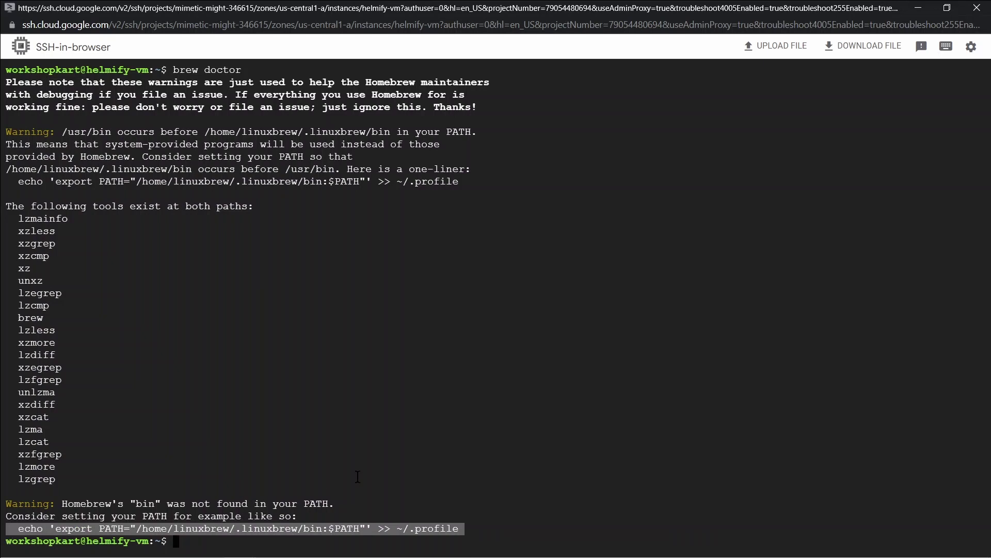
{"action": "left_click", "coordinate": [454, 483]}
{"action": "key", "text": "ctrl+v"}
{"action": "key", "text": "Return"}
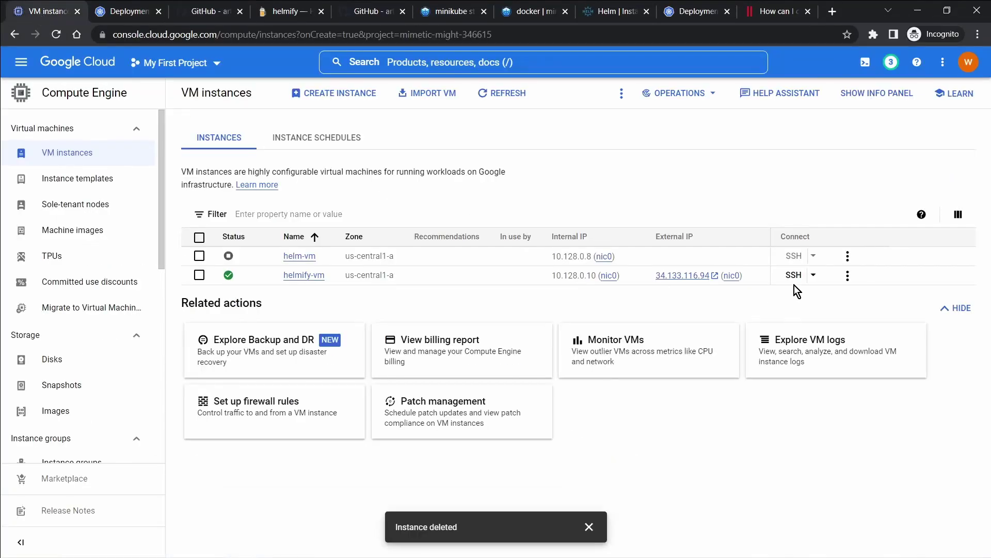
{"action": "type", "text": "helmify"}
- Run helmify in the new SSH session, which now reports no data piped in stdin
{"action": "key", "text": "Return"}
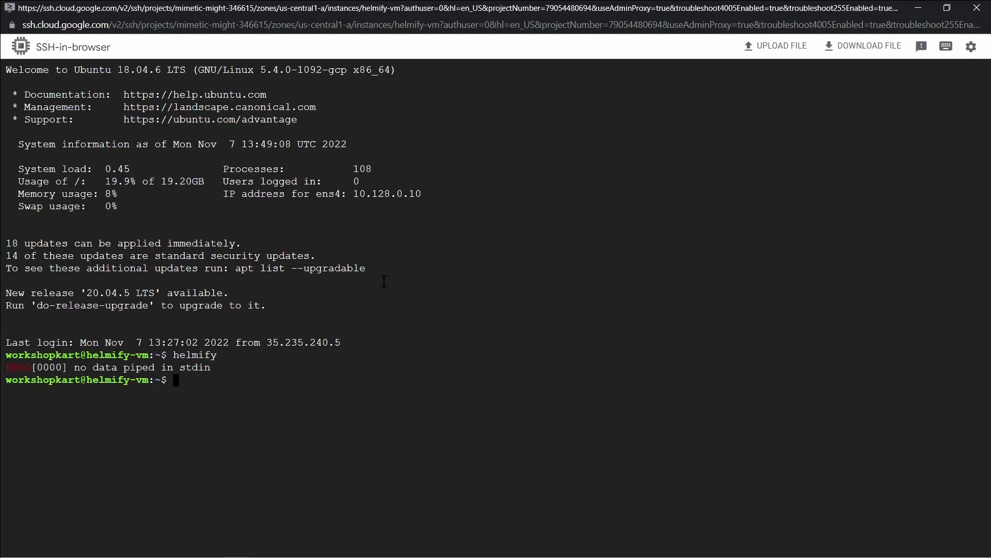
{"action": "type", "text": "ls"}
- List the home directory with ls and ll, then open dep.yaml in vim
{"action": "key", "text": "Return"}
{"action": "type", "text": "ll"}
{"action": "key", "text": "Return"}
{"action": "type", "text": "vim depl"}
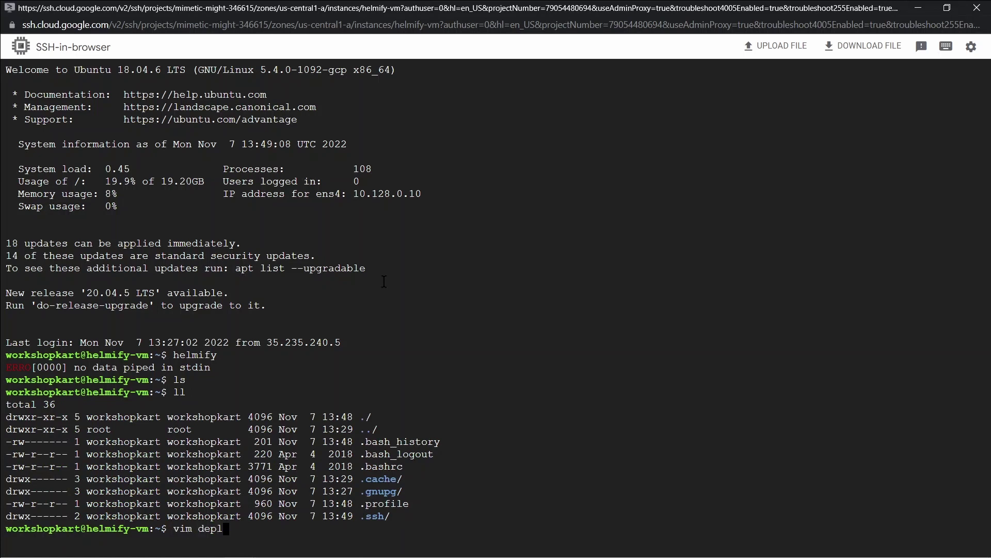
{"action": "key", "text": "BackSpace"}
{"action": "type", "text": ".yaml"}
{"action": "key", "text": "Return"}
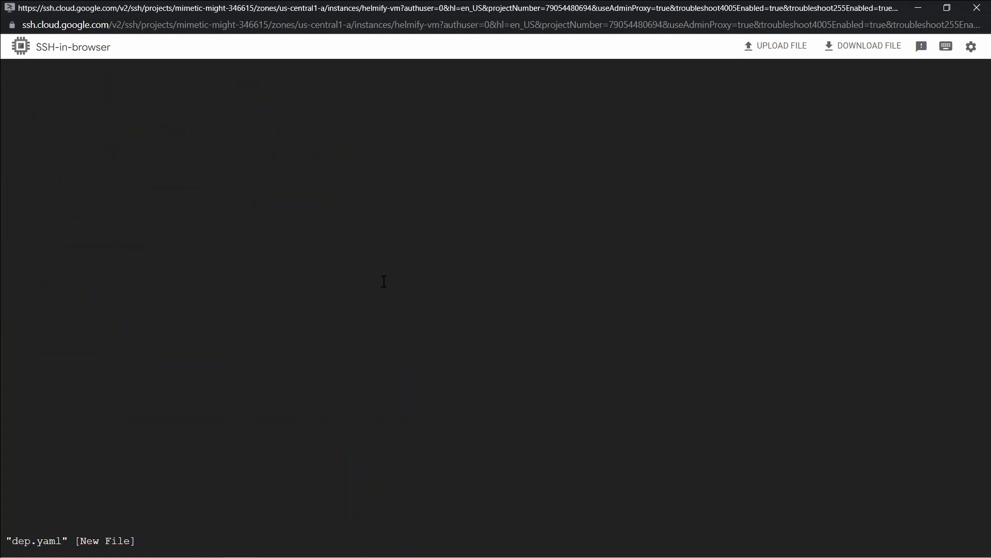
- Paste the nginx Deployment manifest from the Kubernetes docs into dep.yaml and save it
{"action": "key", "text": "alt+Tab"}
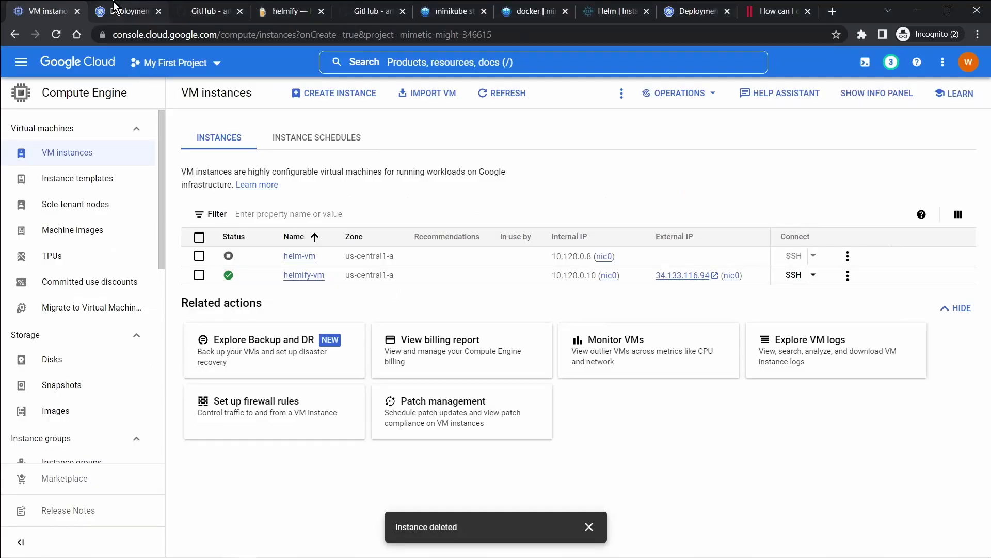
{"action": "left_click", "coordinate": [124, 11]}
{"action": "key", "text": "alt+Tab"}
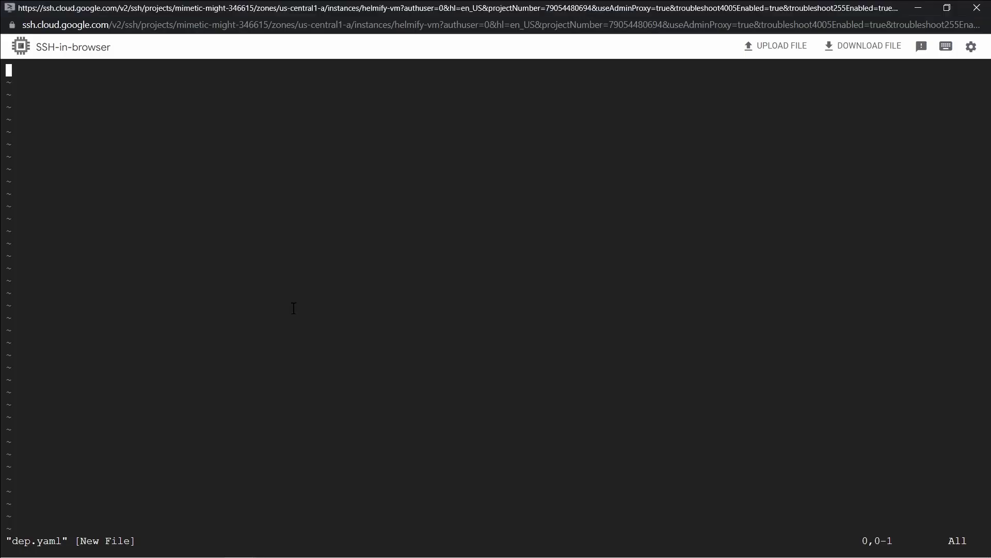
{"action": "key", "text": "i"}
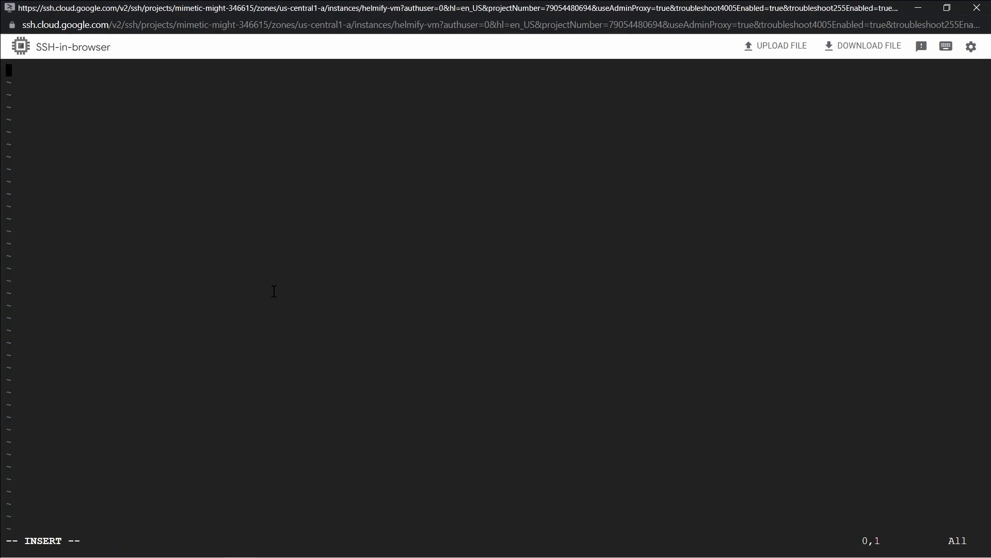
{"action": "type", "text": "apiVersion: apps/v1 kind: Deployment metadata:   name: nginx-deployment   labels:     app: nginx spec:   replicas: 3   selector:     matchLabels:       app: nginx   template:     metadata:       labels:         app: nginx     spec:       containers:       - name: nginx         image: nginx:1.14.2         ports:         - containerPort: 80"}
{"action": "key", "text": "Escape"}
{"action": "type", "text": ":wq"}
{"action": "key", "text": "Return"}
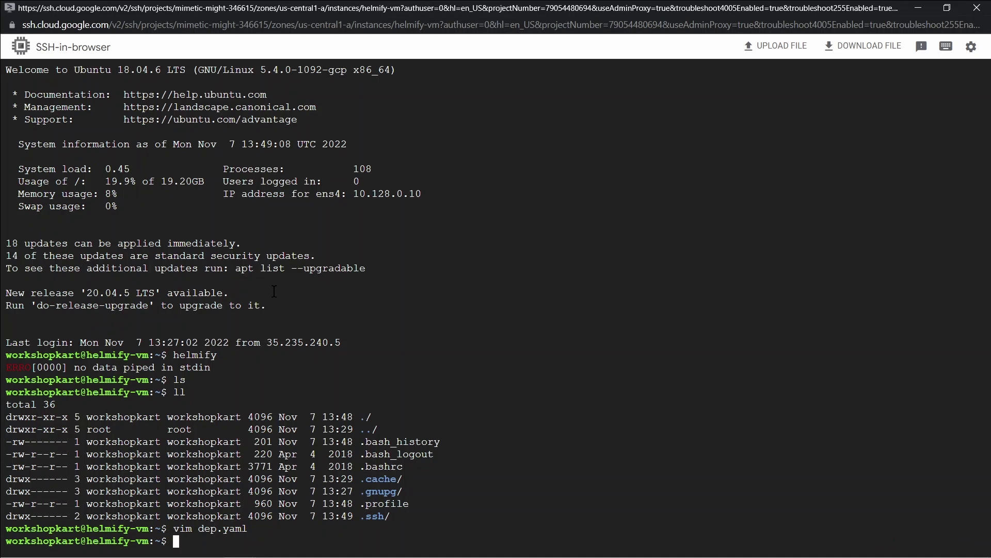
{"action": "type", "text": "cat dep.yaml "}
{"action": "type", "text": "| helmify mychart"}
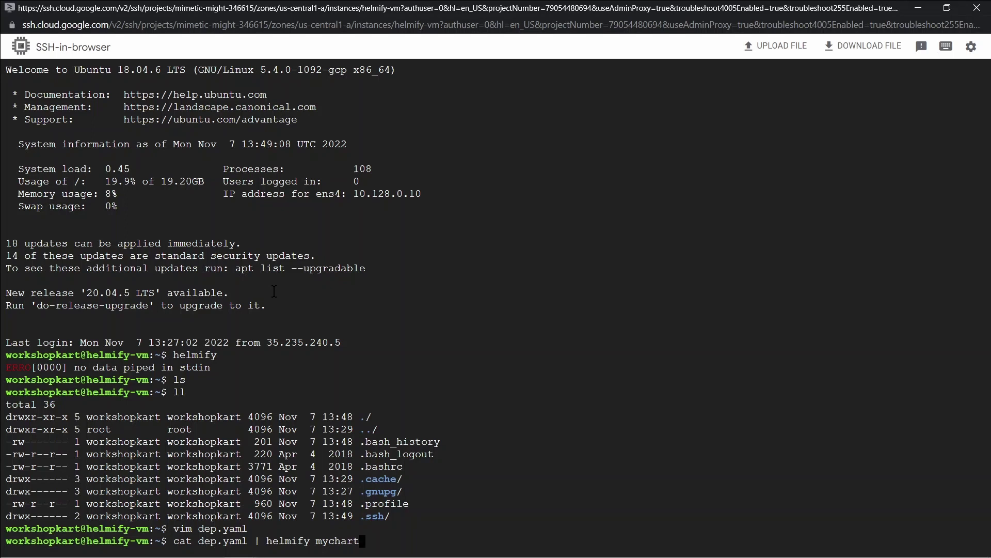
- Pipe dep.yaml into helmify to create mychartapp1, then check the result with ls and tree
{"action": "key", "text": "BackSpace"}
{"action": "key", "text": "BackSpace"}
{"action": "key", "text": "BackSpace"}
{"action": "key", "text": "BackSpace"}
{"action": "type", "text": "chart"}
{"action": "type", "text": "app1"}
{"action": "key", "text": "Return"}
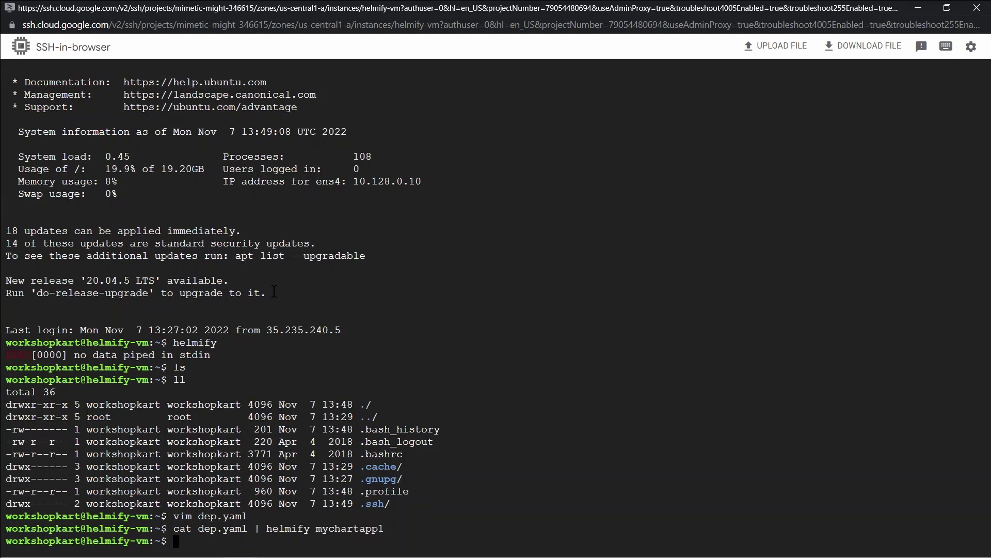
{"action": "type", "text": "ls"}
{"action": "key", "text": "Return"}
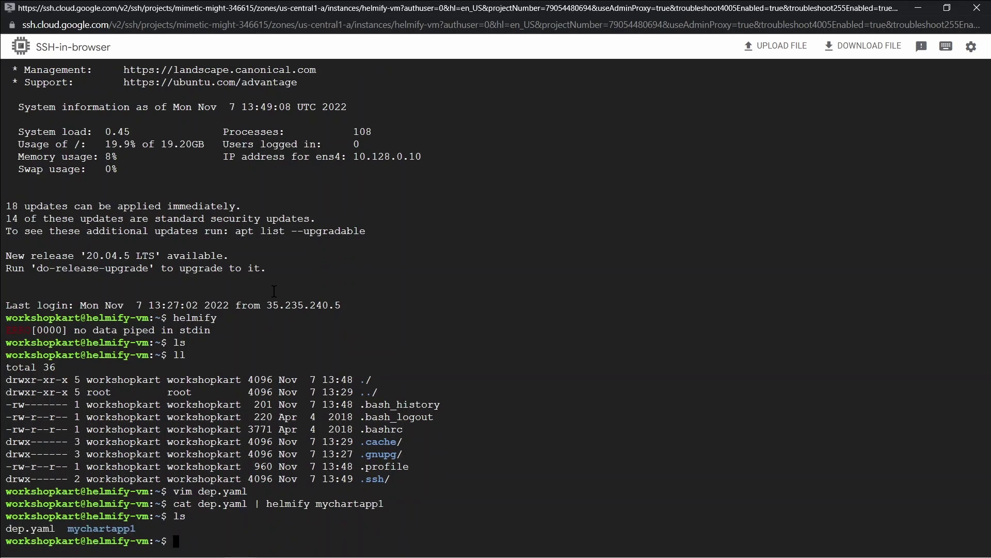
{"action": "type", "text": "tree"}
{"action": "type", "text": "tree"}
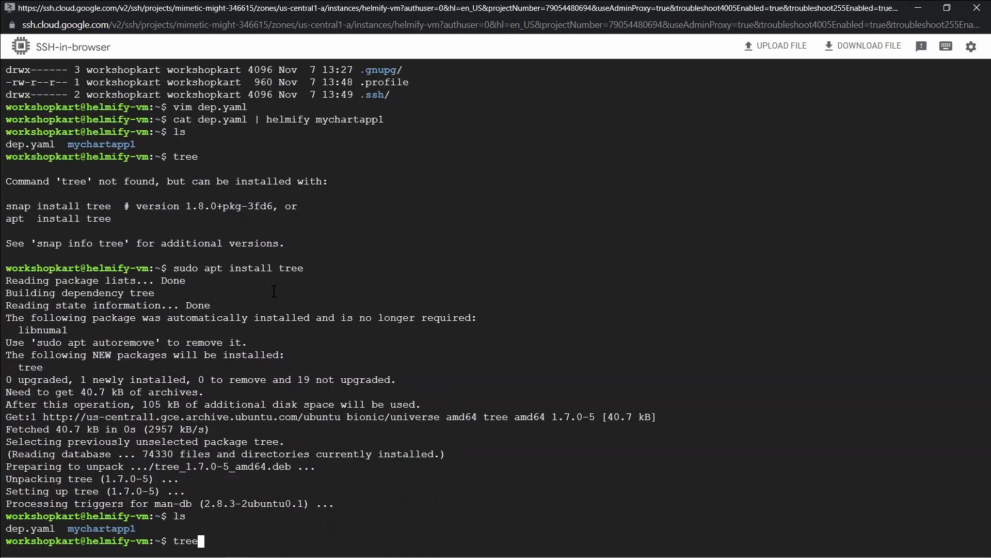
{"action": "key", "text": "Return"}
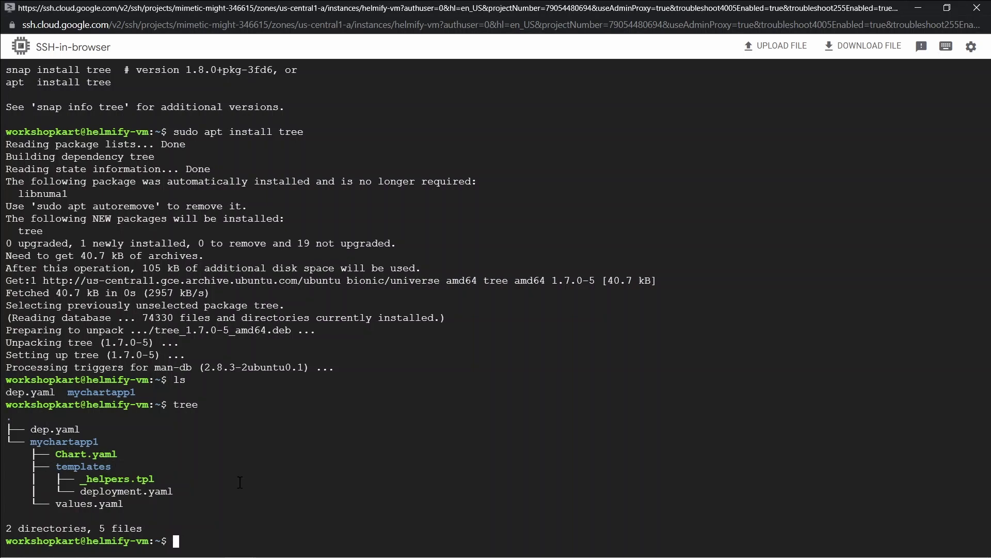
{"action": "type", "text": "cd my"}
- Enter mychartapp1, list its files, and print Chart.yaml and values.yaml
{"action": "key", "text": "Tab"}
{"action": "key", "text": "Return"}
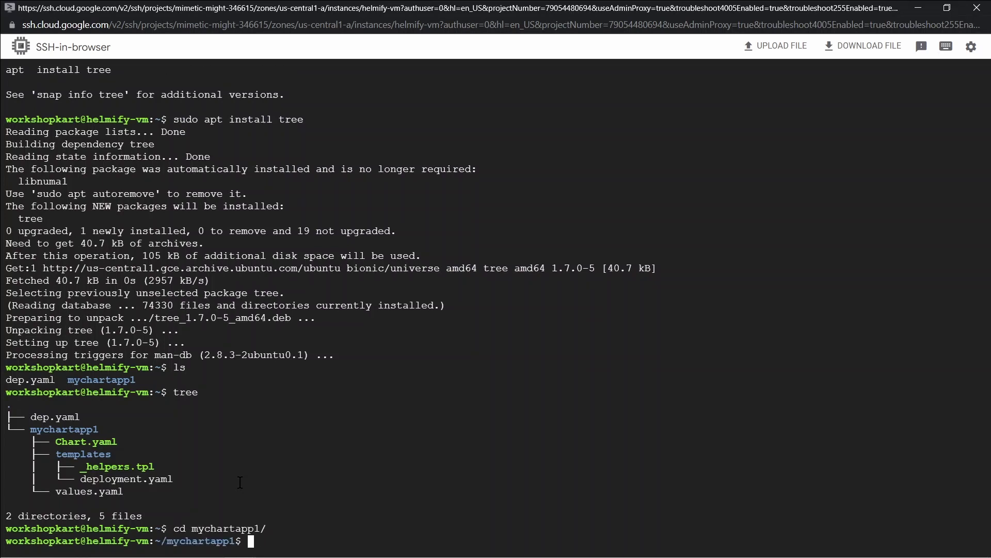
{"action": "type", "text": "ls"}
{"action": "key", "text": "Return"}
{"action": "type", "text": "cat C"}
{"action": "key", "text": "Tab"}
{"action": "key", "text": "Return"}
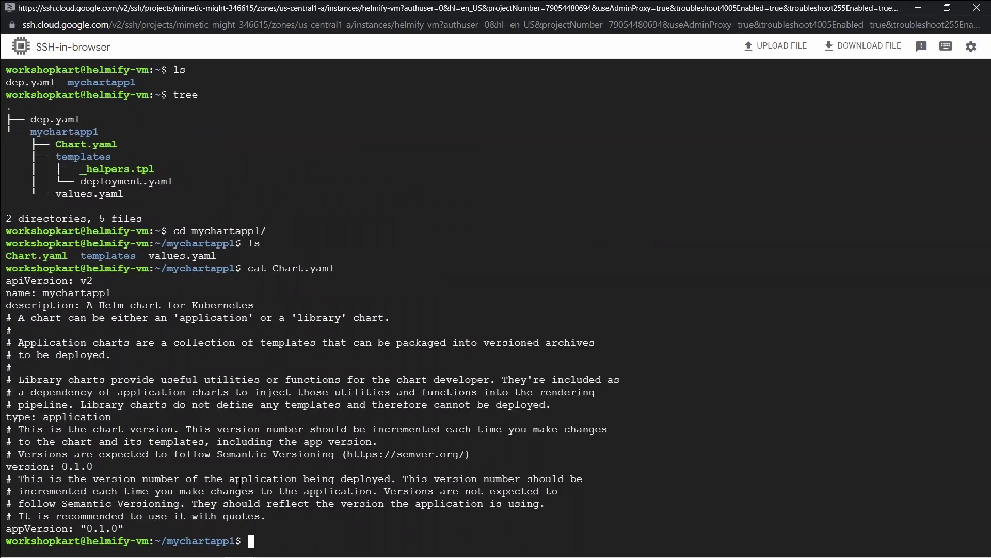
{"action": "type", "text": "cd te"}
{"action": "key", "text": "BackSpace"}
{"action": "key", "text": "BackSpace"}
{"action": "key", "text": "BackSpace"}
{"action": "key", "text": "BackSpace"}
{"action": "key", "text": "BackSpace"}
{"action": "type", "text": "cat values.yaml"}
{"action": "key", "text": "Return"}
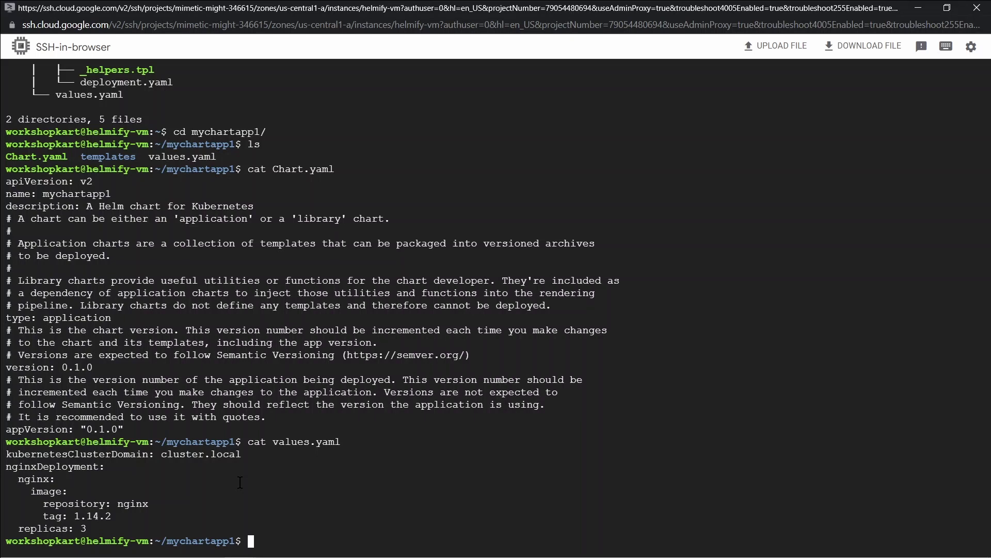
{"action": "type", "text": "cd te"}
- Move into the templates folder, list it, and print the templated deployment.yaml
{"action": "key", "text": "Tab"}
{"action": "key", "text": "Return"}
{"action": "type", "text": "l"}
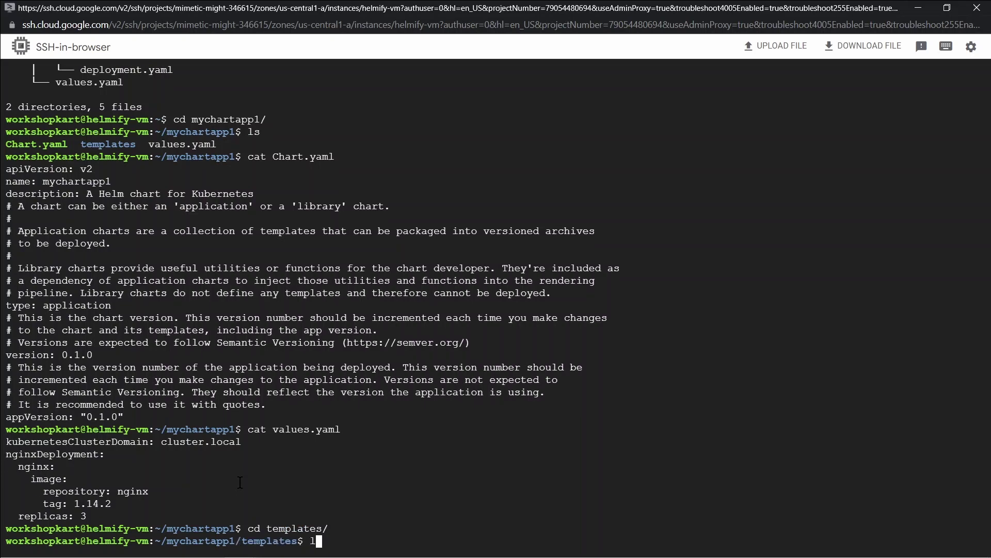
{"action": "type", "text": "s"}
{"action": "key", "text": "Return"}
{"action": "type", "text": "cat de"}
{"action": "key", "text": "Tab"}
{"action": "key", "text": "Return"}
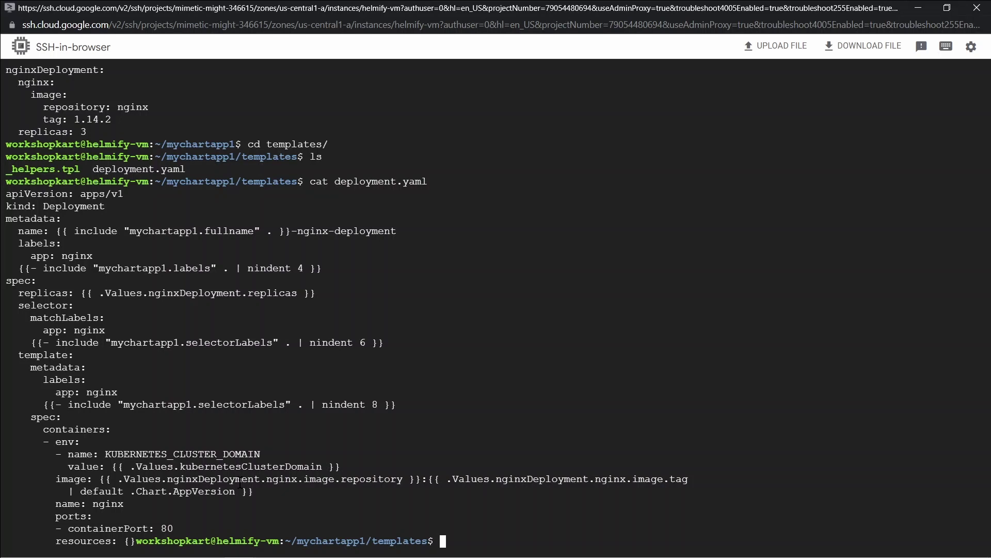
{"action": "type", "text": "ls"}
- List the templates, print _helpers.tpl, and go back up to mychartapp1
{"action": "key", "text": "Return"}
{"action": "type", "text": "cd _hel"}
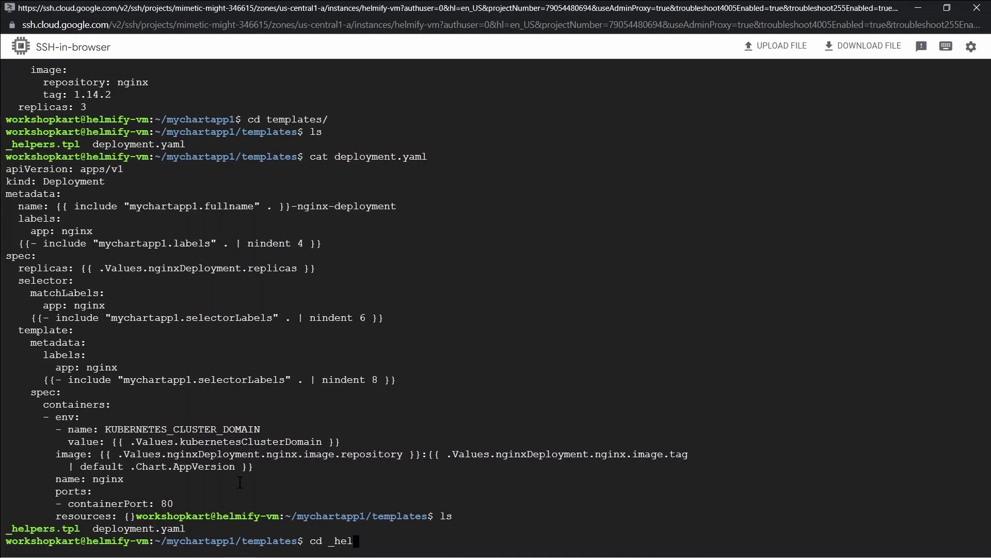
{"action": "key", "text": "BackSpace"}
{"action": "key", "text": "BackSpace"}
{"action": "key", "text": "BackSpace"}
{"action": "key", "text": "BackSpace"}
{"action": "key", "text": "BackSpace"}
{"action": "key", "text": "BackSpace"}
{"action": "type", "text": "cat _"}
{"action": "key", "text": "Tab"}
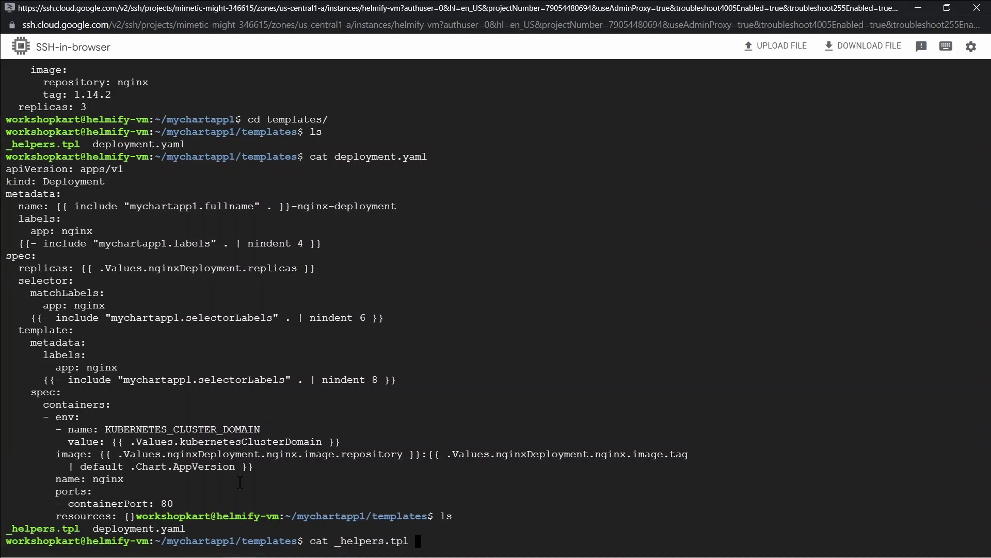
{"action": "key", "text": "Return"}
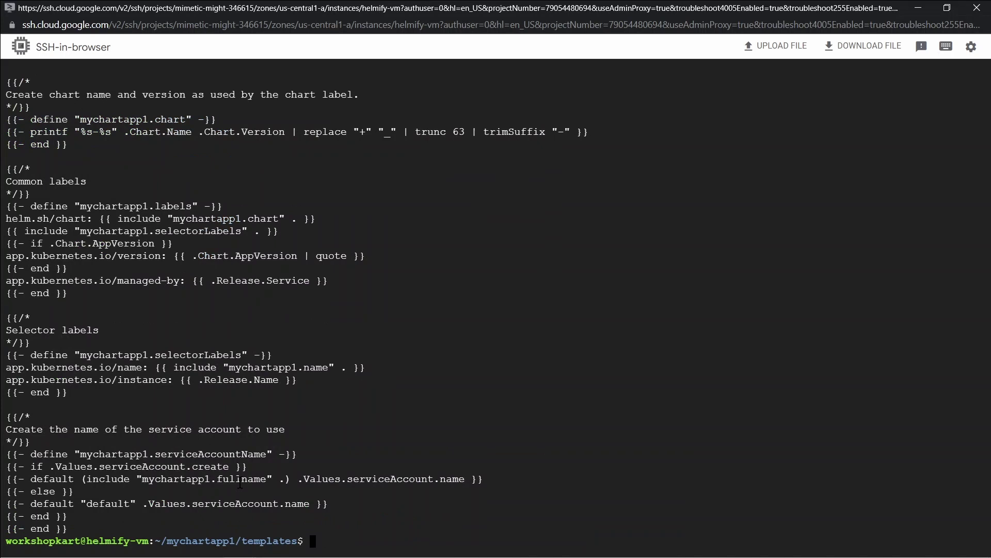
{"action": "type", "text": "cd .."}
{"action": "key", "text": "Return"}
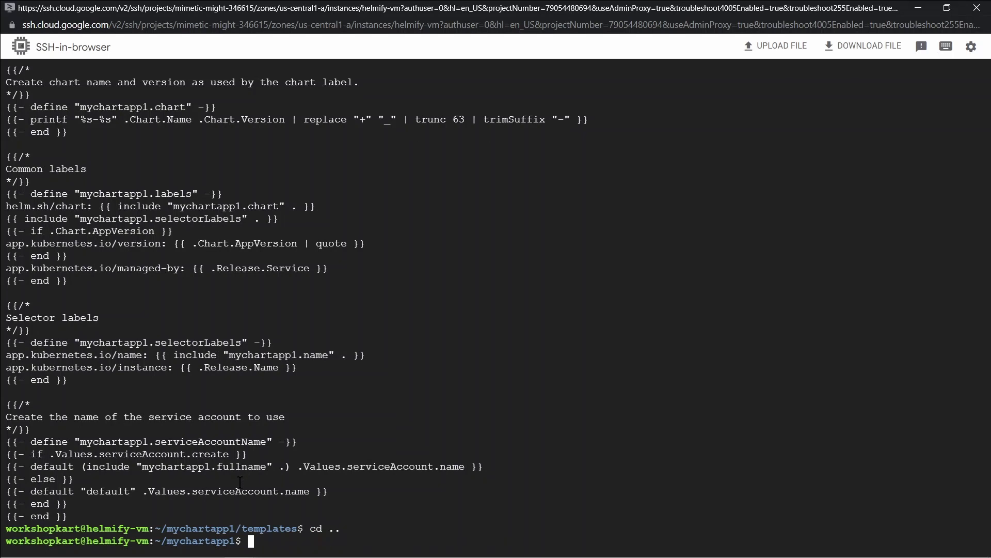